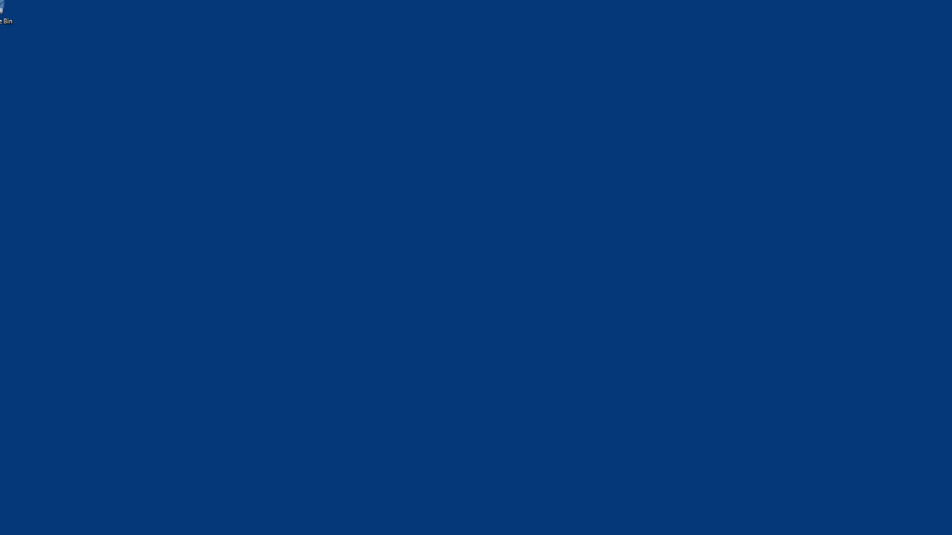
Look at the bj-win8.1a and bj-win8.1 virtual machines, ending on the bj-dc1 domain controller
{"action": "left_click", "coordinate": [214, 8]}
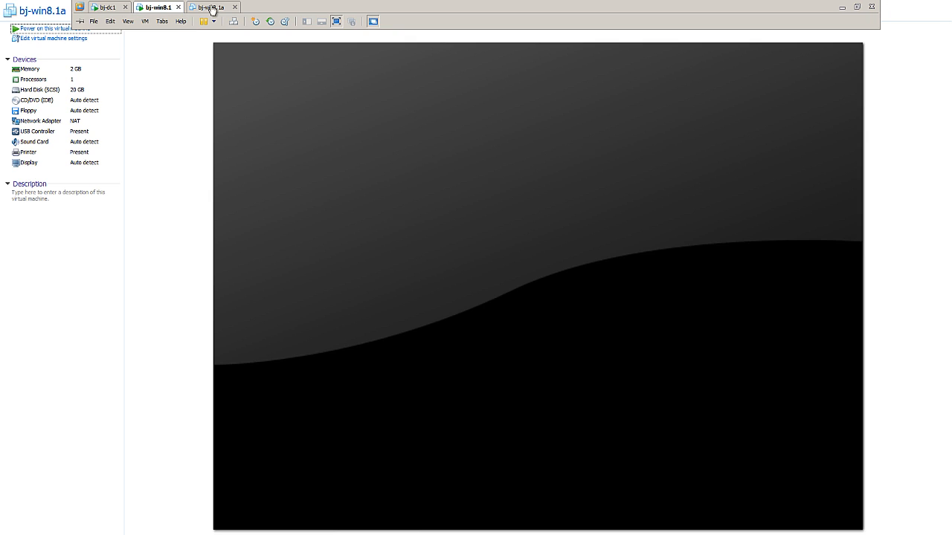
{"action": "left_click", "coordinate": [153, 8]}
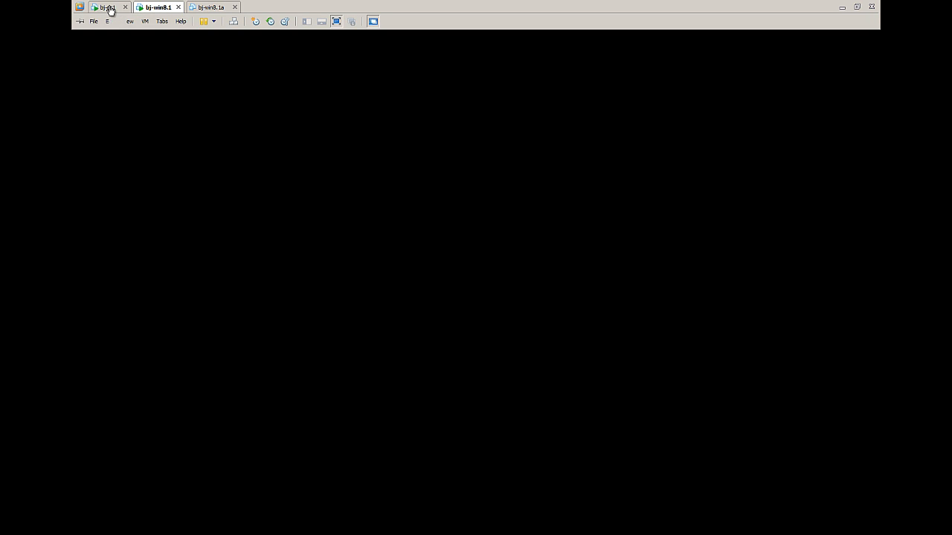
{"action": "left_click", "coordinate": [109, 8]}
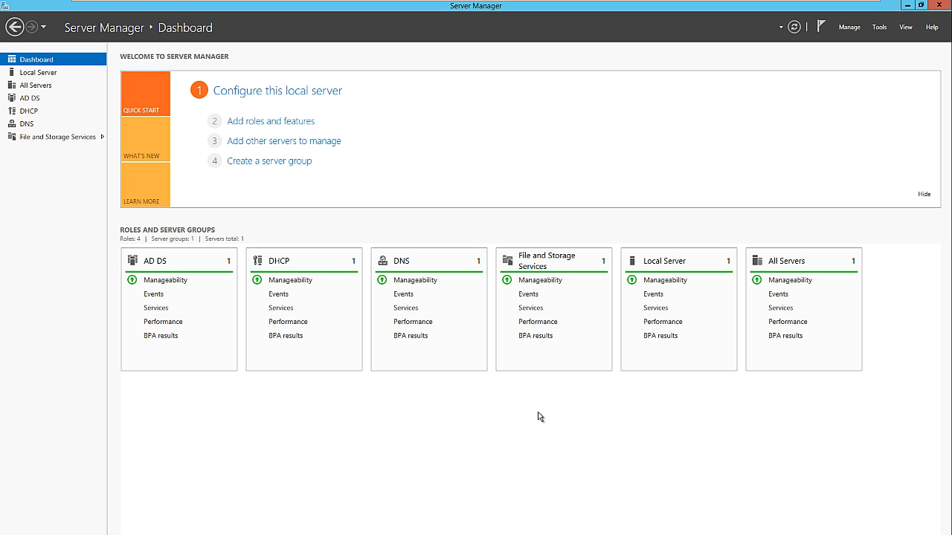
Start adding roles to bj-dc1 and check the Work Folders role under File and iSCSI Services
{"action": "left_click", "coordinate": [271, 121]}
{"action": "left_click", "coordinate": [331, 334]}
{"action": "left_click", "coordinate": [331, 334]}
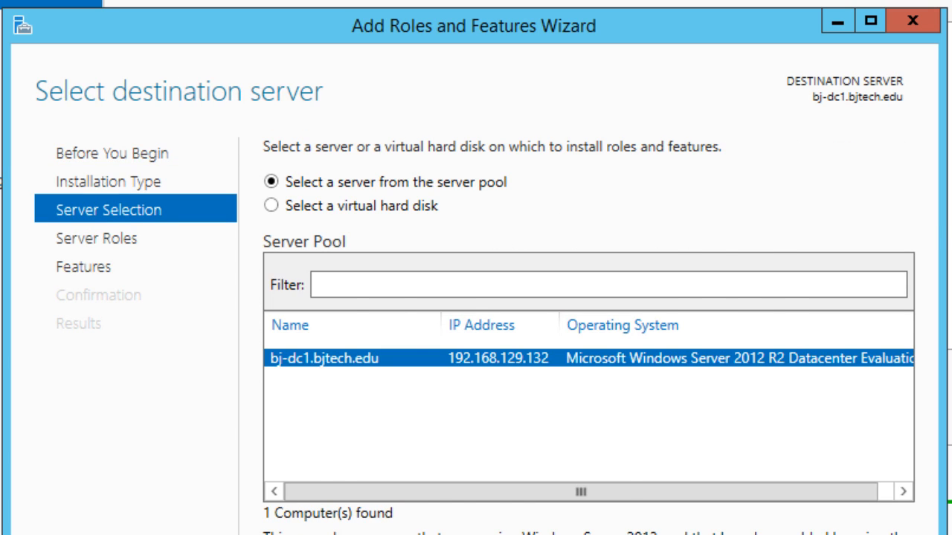
{"action": "left_click", "coordinate": [633, 534]}
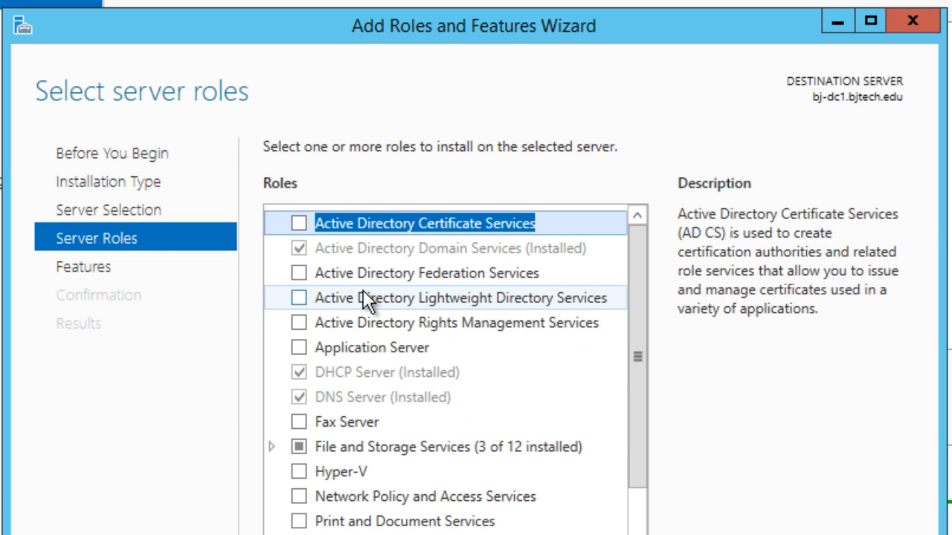
{"action": "left_click", "coordinate": [271, 448]}
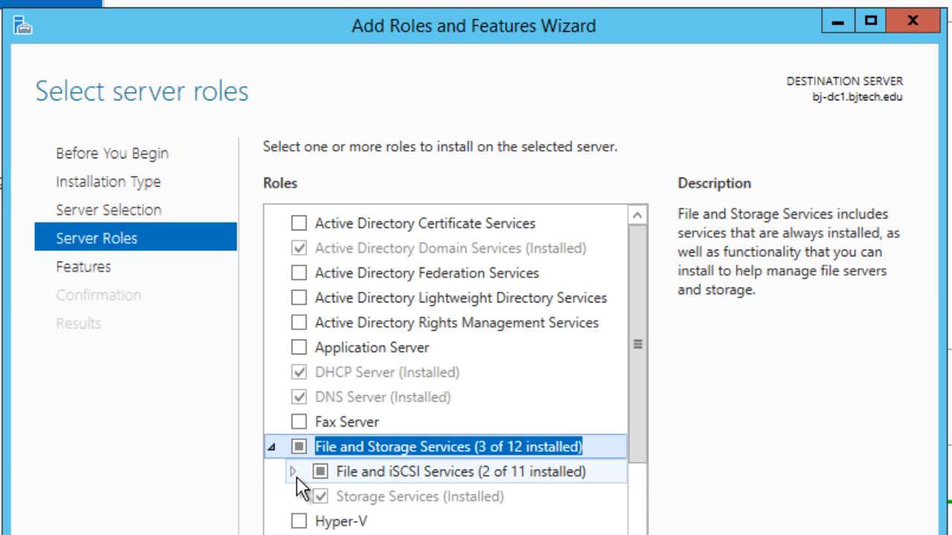
{"action": "left_click", "coordinate": [293, 472]}
{"action": "left_click_drag", "start_coordinate": [641, 344], "coordinate": [637, 503]}
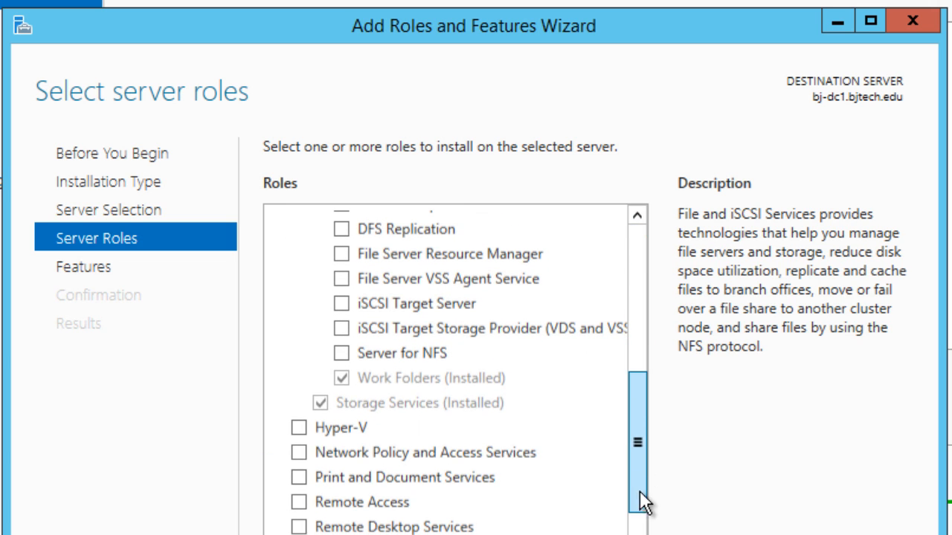
{"action": "left_click", "coordinate": [430, 390]}
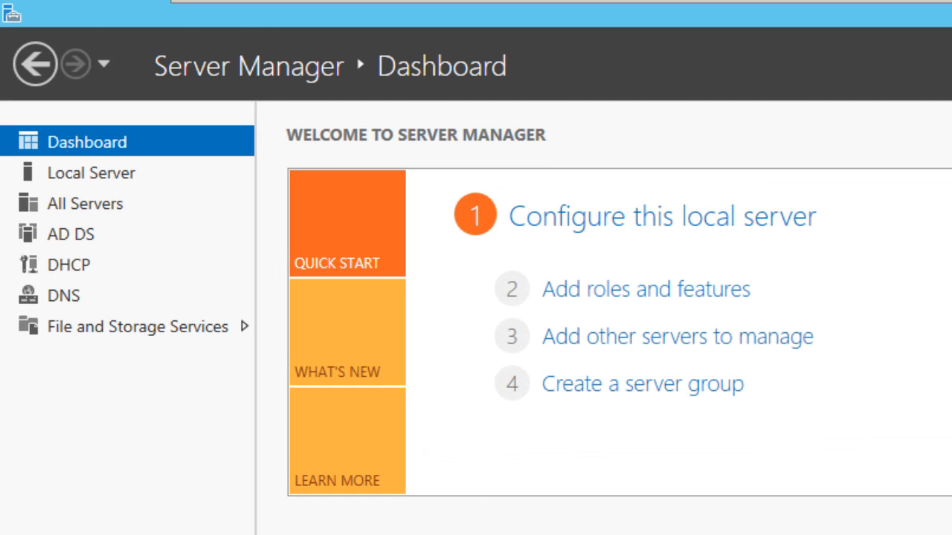
Inspect the BTNMembers security group in the Users container of the bjtech.edu domain
{"action": "left_click", "coordinate": [501, 229]}
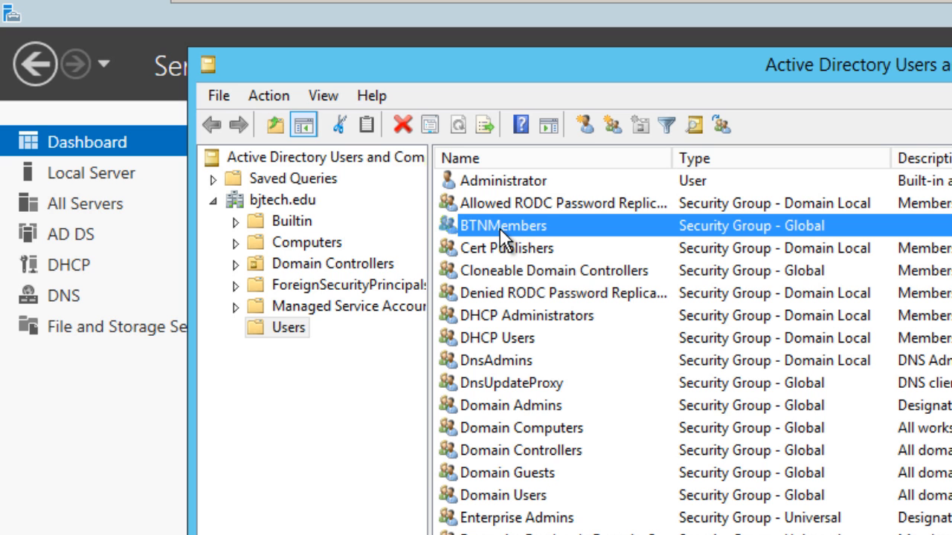
{"action": "double_click", "coordinate": [510, 226]}
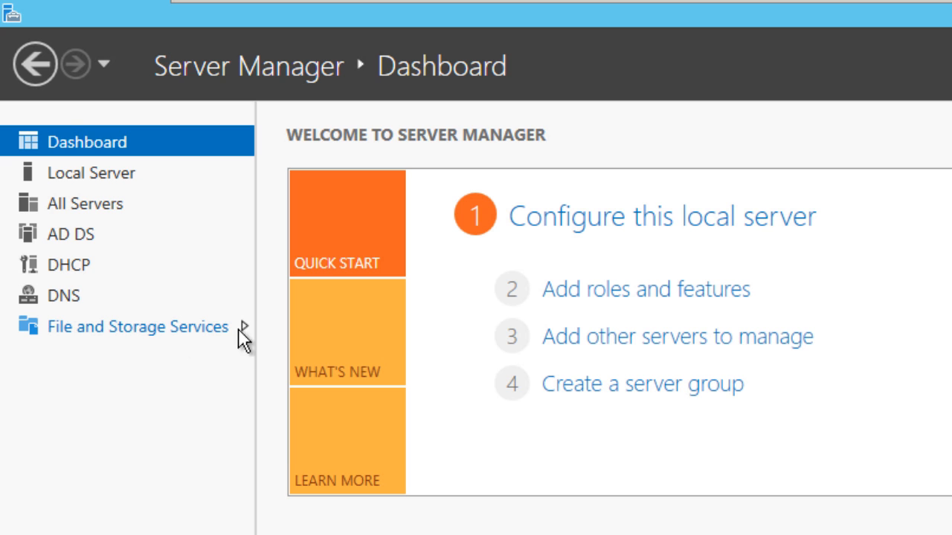
Start a new Work Folders sync share on server bj-dc1 using the local path c:\BTN02
{"action": "left_click", "coordinate": [249, 335]}
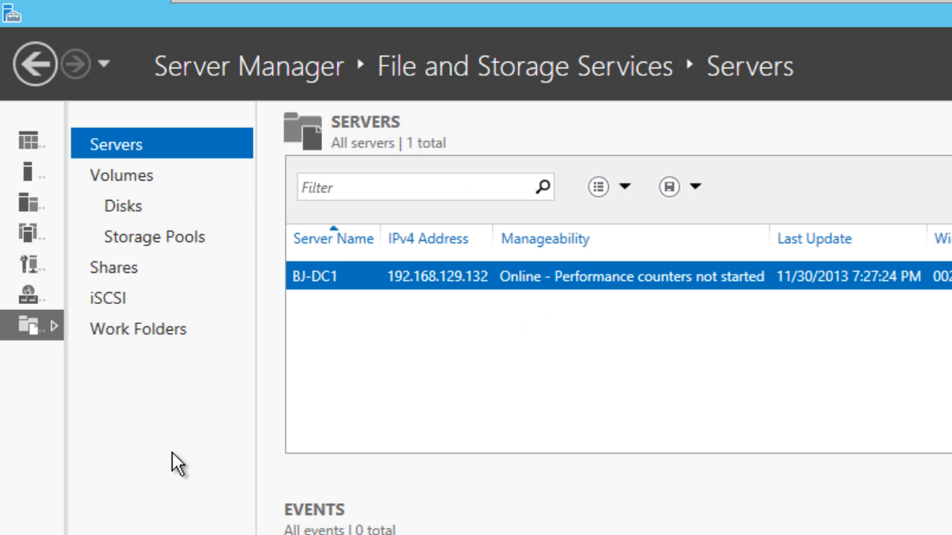
{"action": "left_click", "coordinate": [139, 330]}
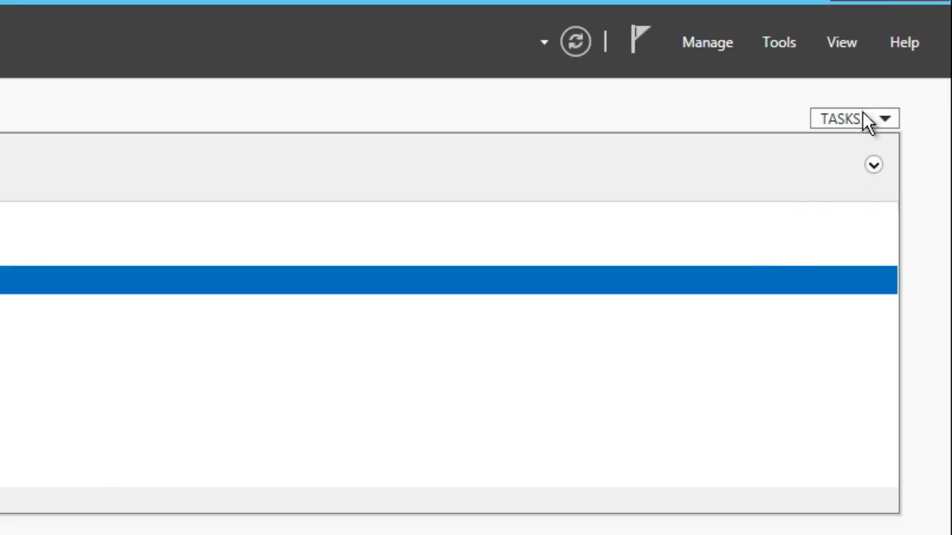
{"action": "left_click", "coordinate": [884, 120]}
{"action": "left_click", "coordinate": [855, 144]}
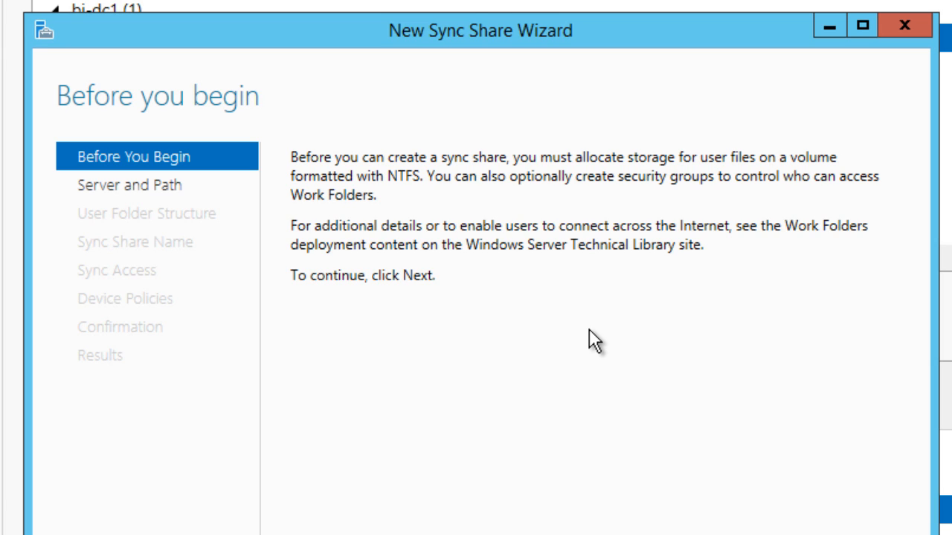
{"action": "left_click", "coordinate": [674, 534]}
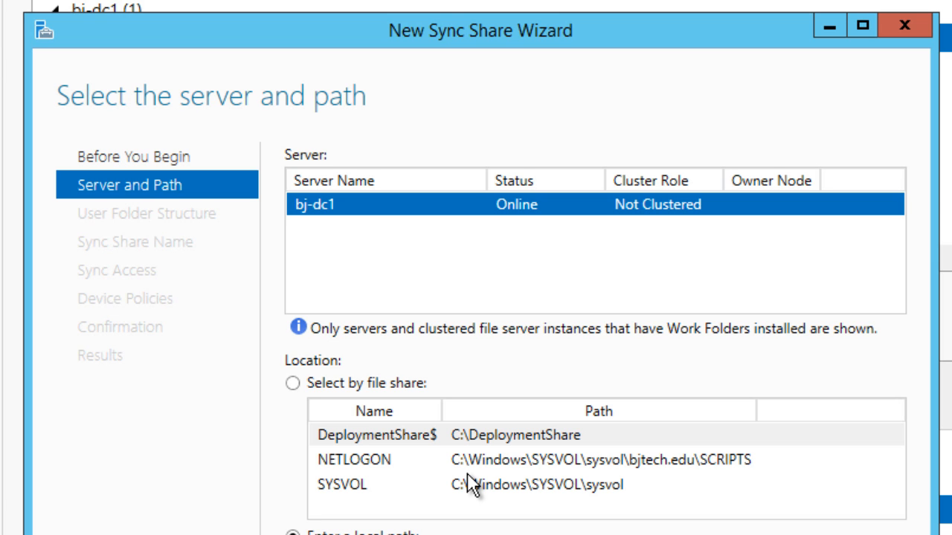
{"action": "left_click", "coordinate": [424, 518]}
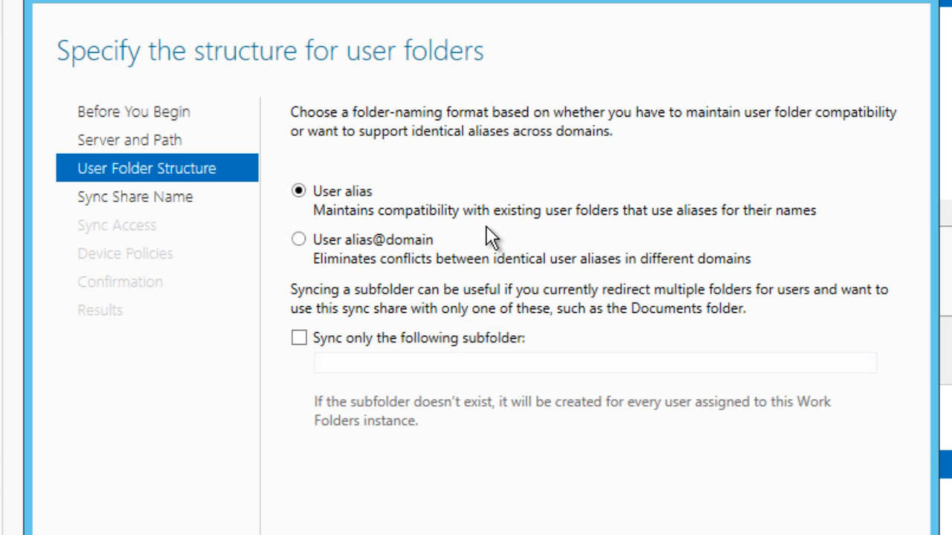
Set the user folder structure to User alias@domain, sync only the subfolder Dropbox, and accept BTN02 as the share name
{"action": "left_click", "coordinate": [439, 243]}
{"action": "left_click", "coordinate": [342, 338]}
{"action": "left_click", "coordinate": [383, 362]}
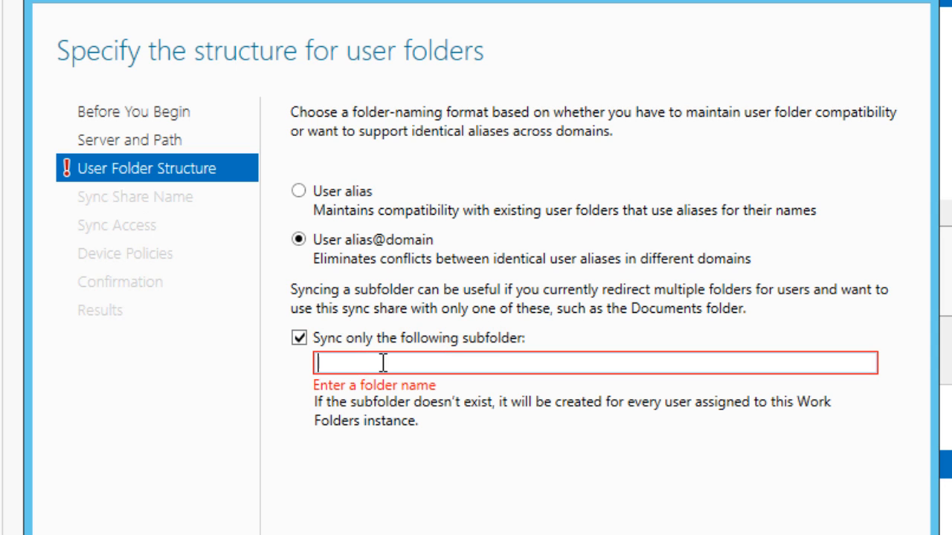
{"action": "type", "text": "Dropbox"}
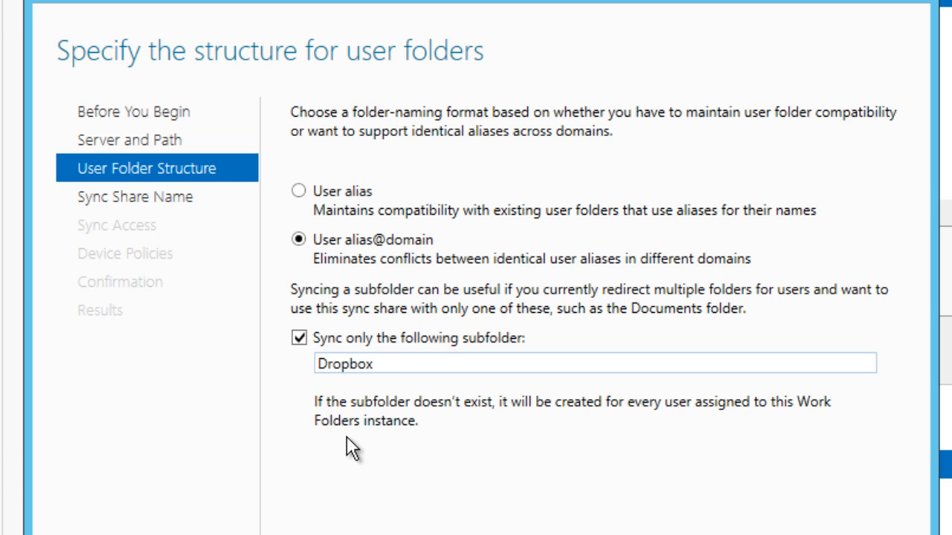
{"action": "key", "text": "Return"}
{"action": "key", "text": "Return"}
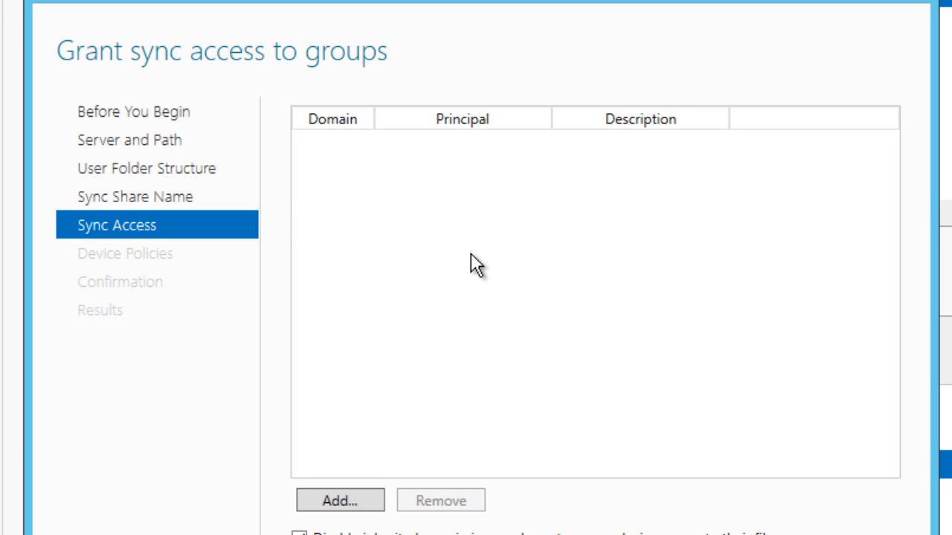
Grant BTNMembers sync access with the option to disable inherited permissions turned off, and create the share with the default device policies
{"action": "left_click", "coordinate": [355, 503]}
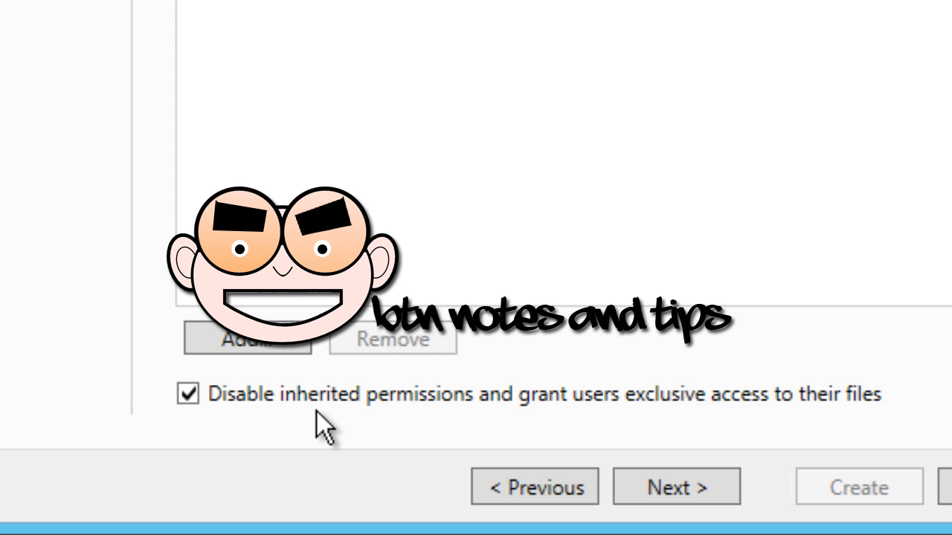
{"action": "left_click", "coordinate": [315, 400]}
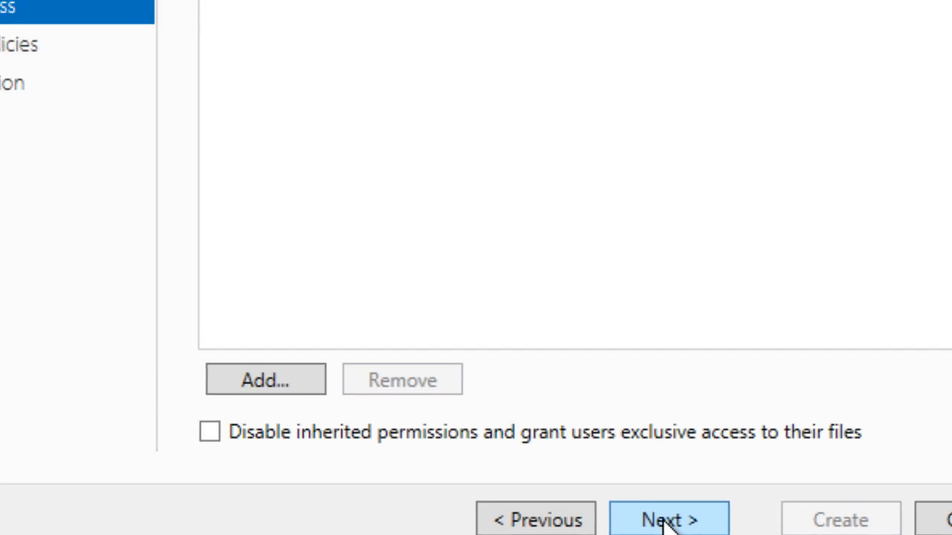
{"action": "left_click", "coordinate": [667, 520]}
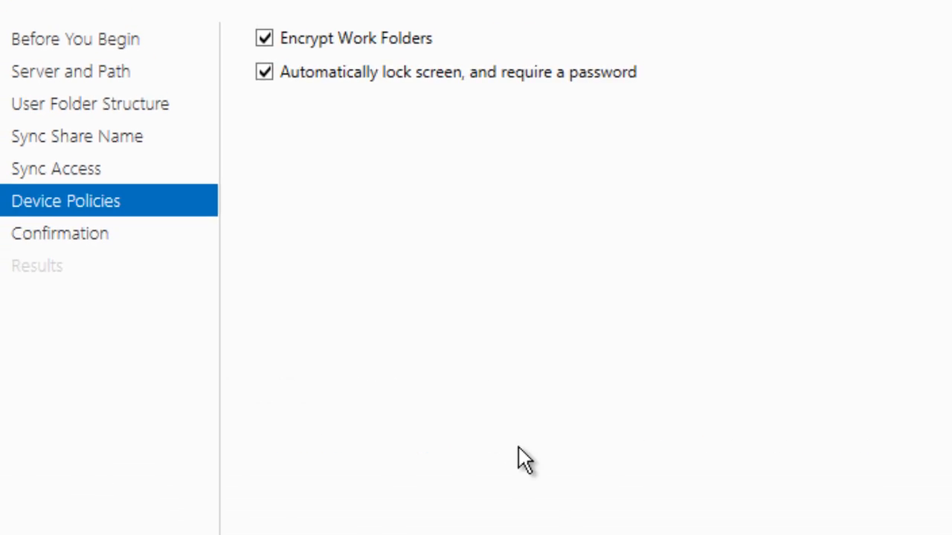
{"action": "left_click", "coordinate": [667, 520]}
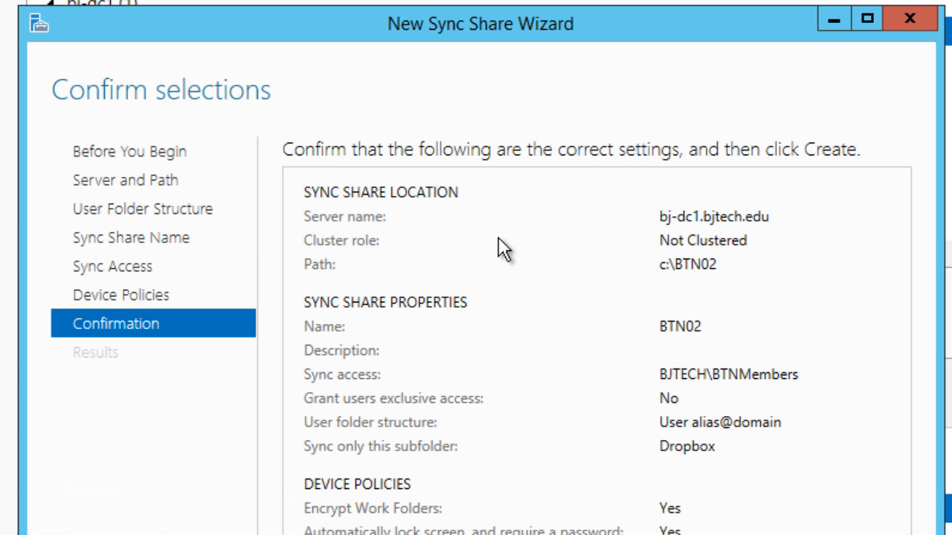
{"action": "left_click", "coordinate": [766, 534]}
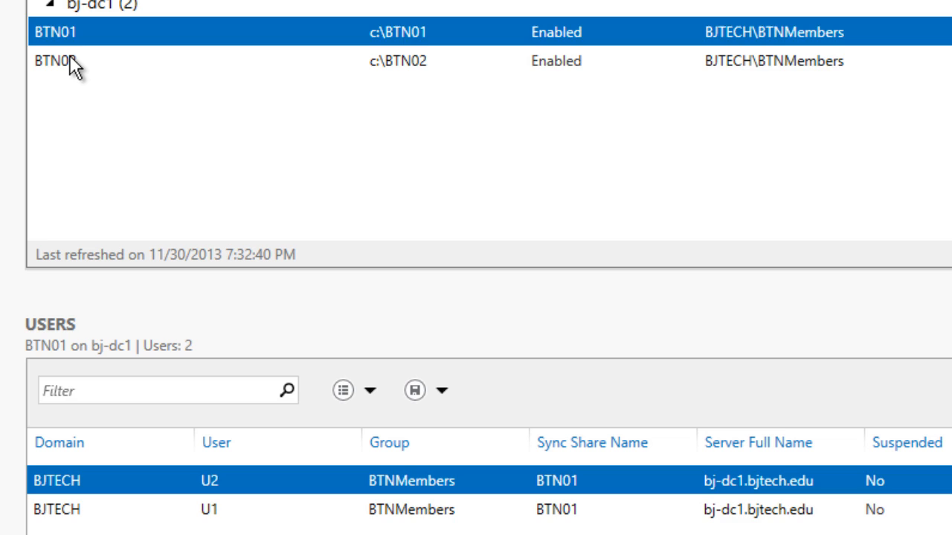
Compare the users listed for the BTN01 and BTN02 sync shares
{"action": "left_click", "coordinate": [75, 62]}
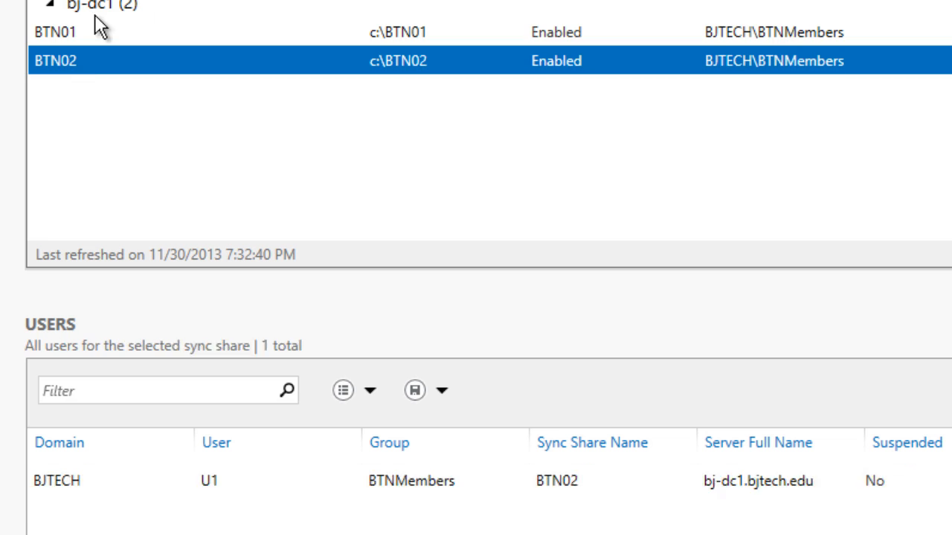
{"action": "left_click", "coordinate": [95, 32]}
{"action": "left_click", "coordinate": [88, 62]}
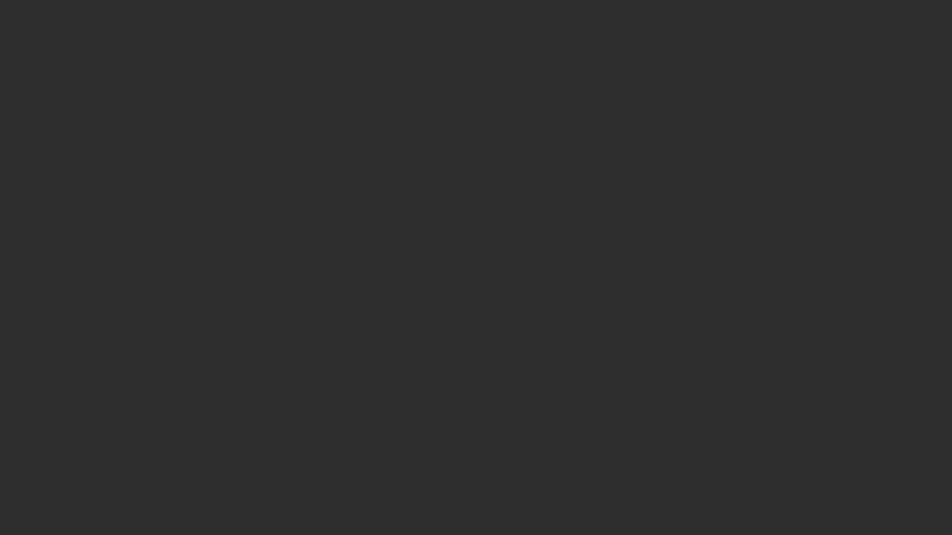
Open the file sharing settings of the BTN02 folder on Local Disk (C:)
{"action": "key", "text": "super+e"}
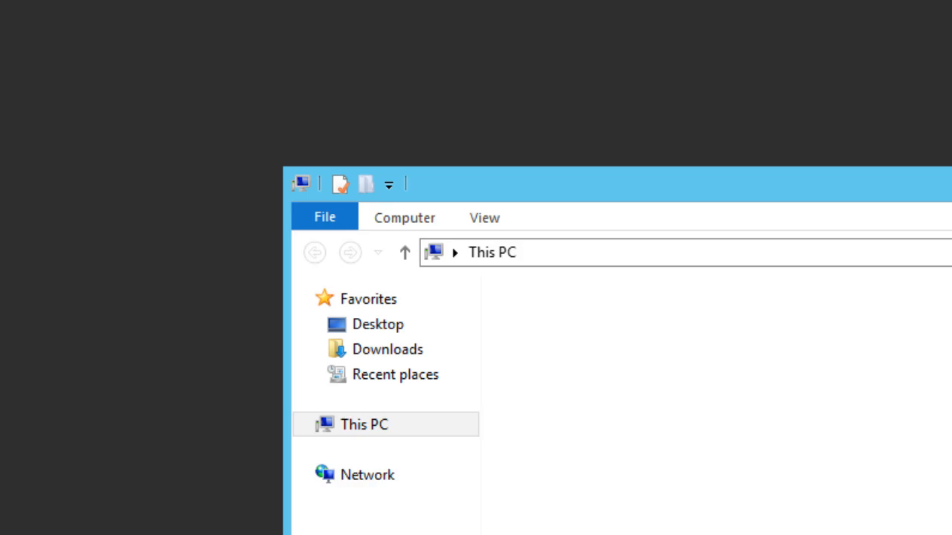
{"action": "double_click", "coordinate": [559, 377]}
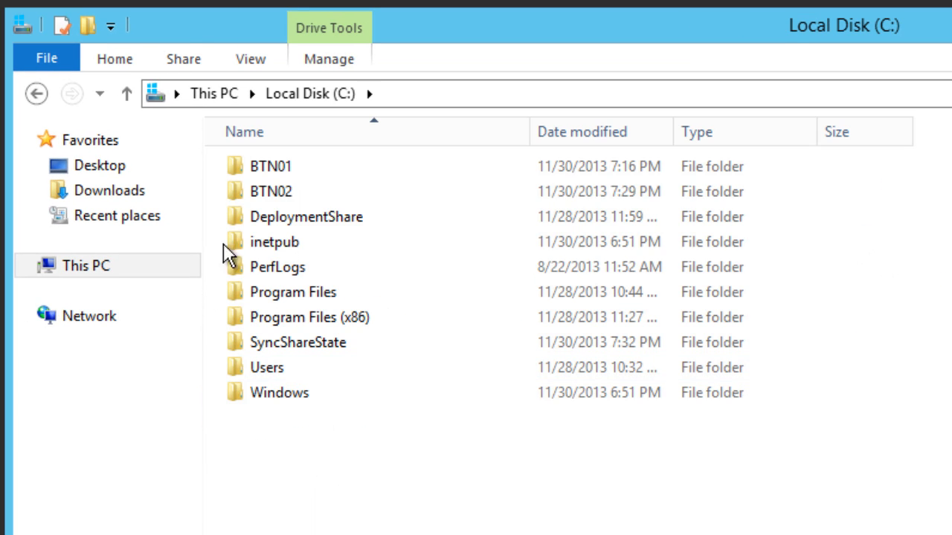
{"action": "double_click", "coordinate": [281, 193]}
{"action": "right_click", "coordinate": [286, 238]}
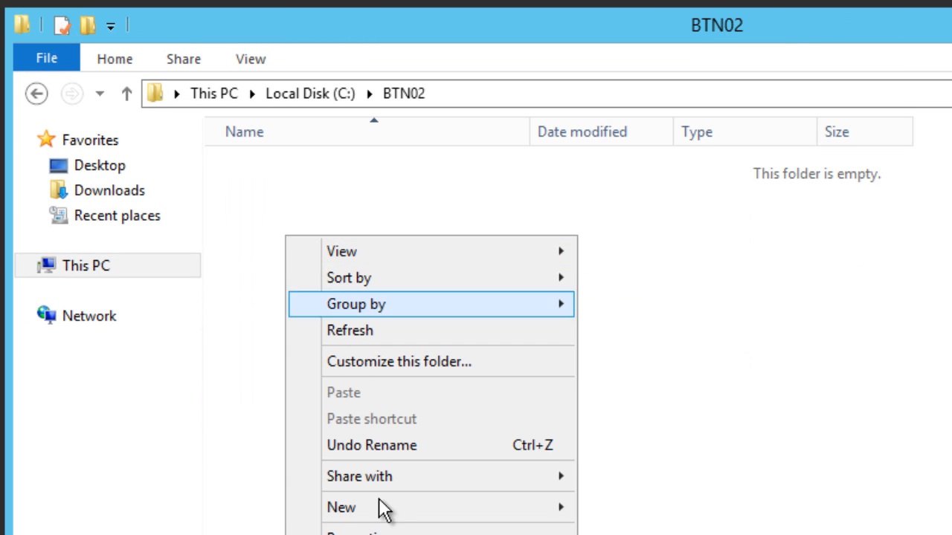
{"action": "left_click", "coordinate": [357, 532]}
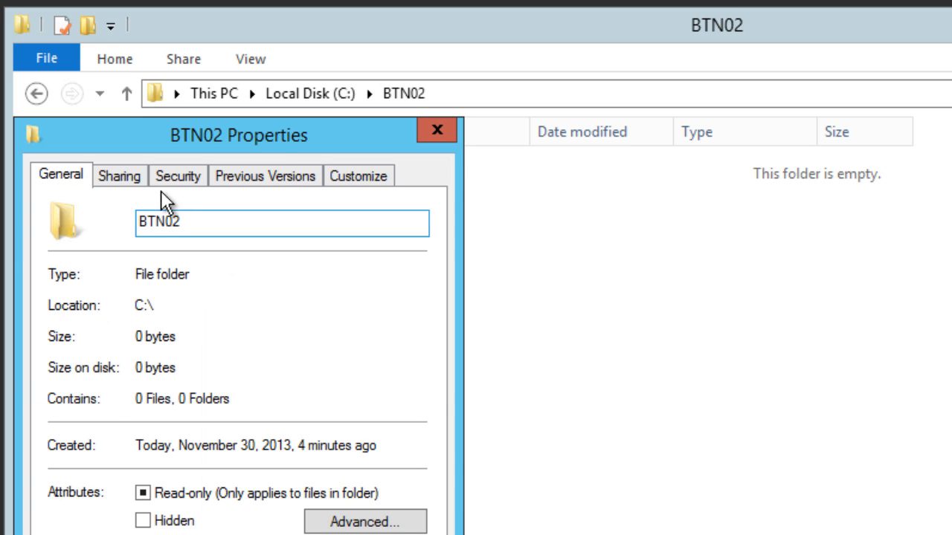
{"action": "left_click", "coordinate": [120, 176]}
{"action": "left_click", "coordinate": [118, 335]}
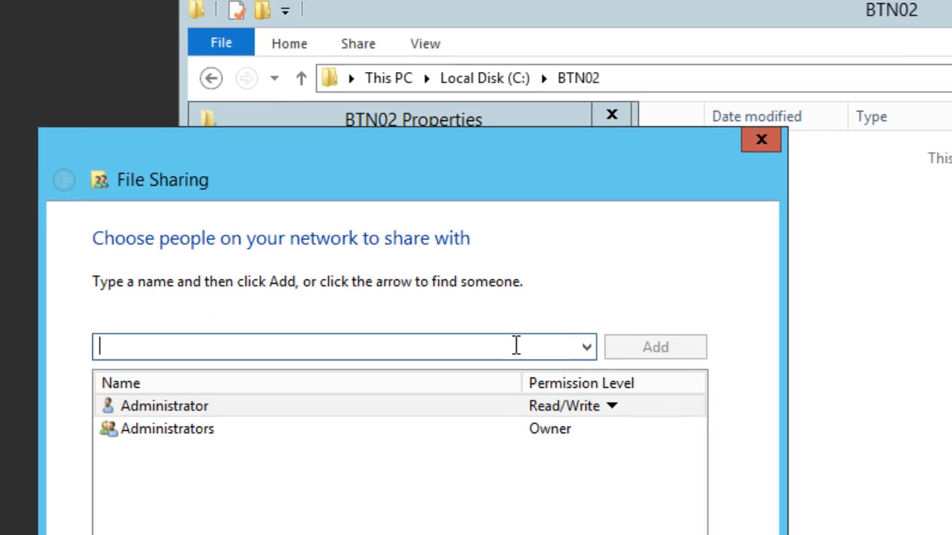
Add the BTNMembers group to the BTN02 folder's sharing list with Read/Write permission
{"action": "left_click", "coordinate": [586, 347]}
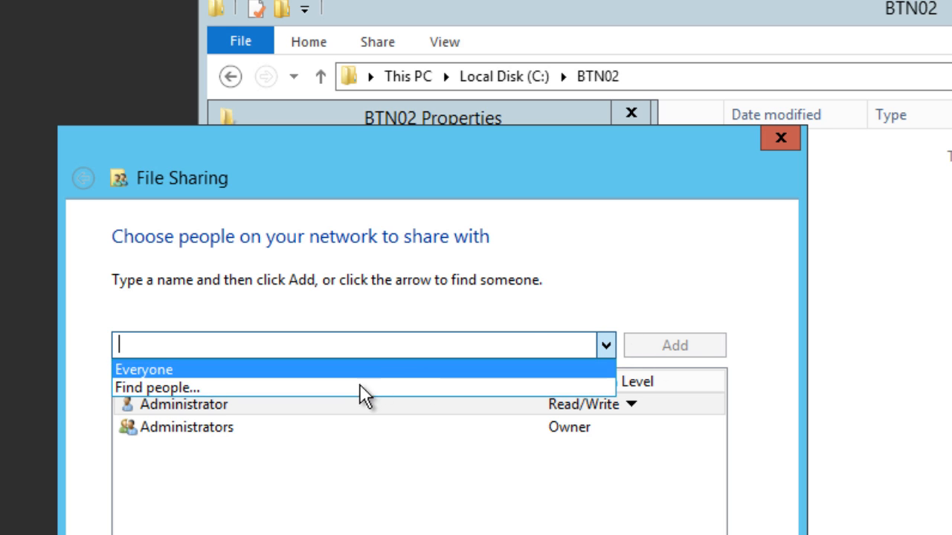
{"action": "left_click", "coordinate": [360, 385]}
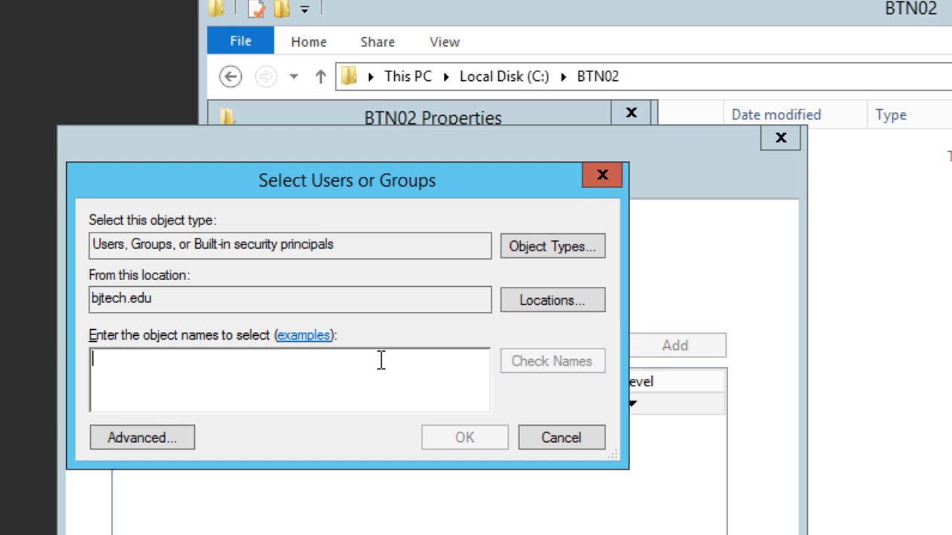
{"action": "type", "text": "btnmember"}
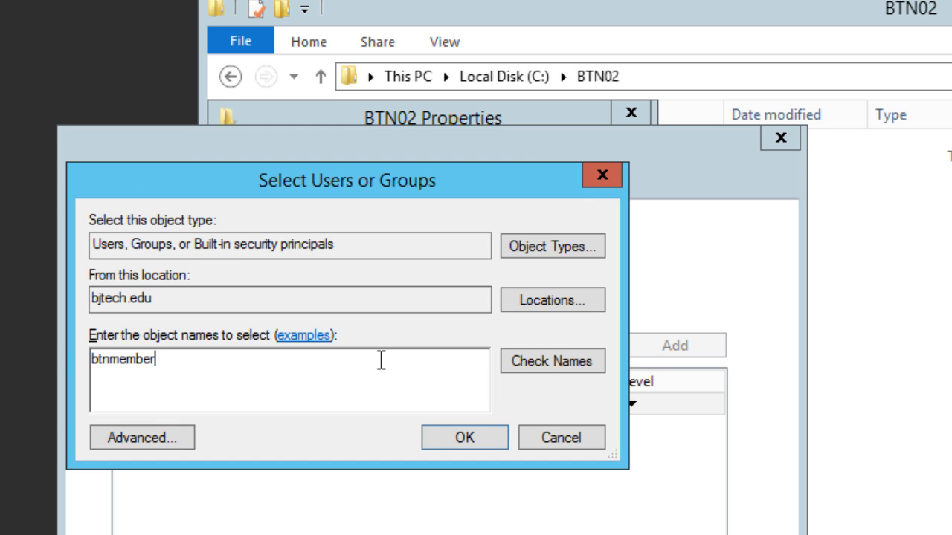
{"action": "left_click", "coordinate": [555, 362]}
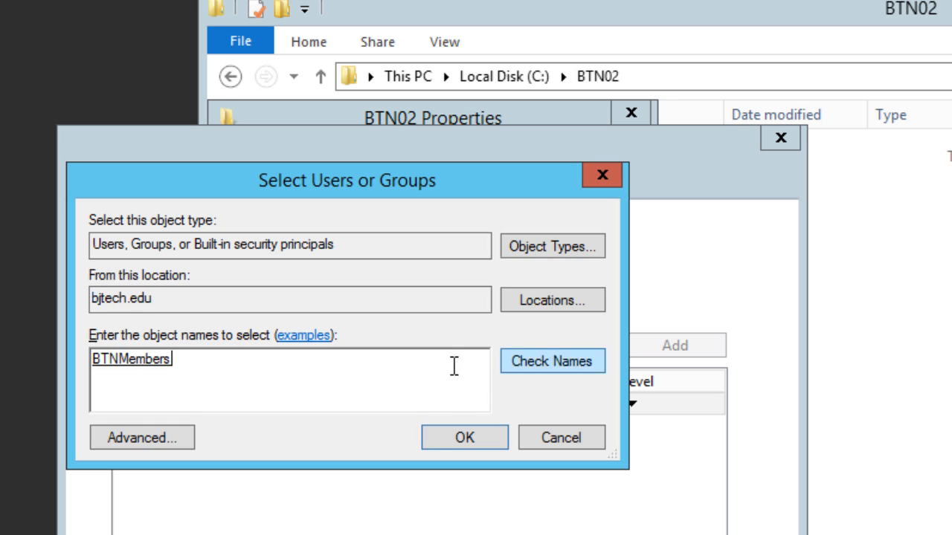
{"action": "left_click", "coordinate": [439, 443]}
{"action": "left_click", "coordinate": [593, 451]}
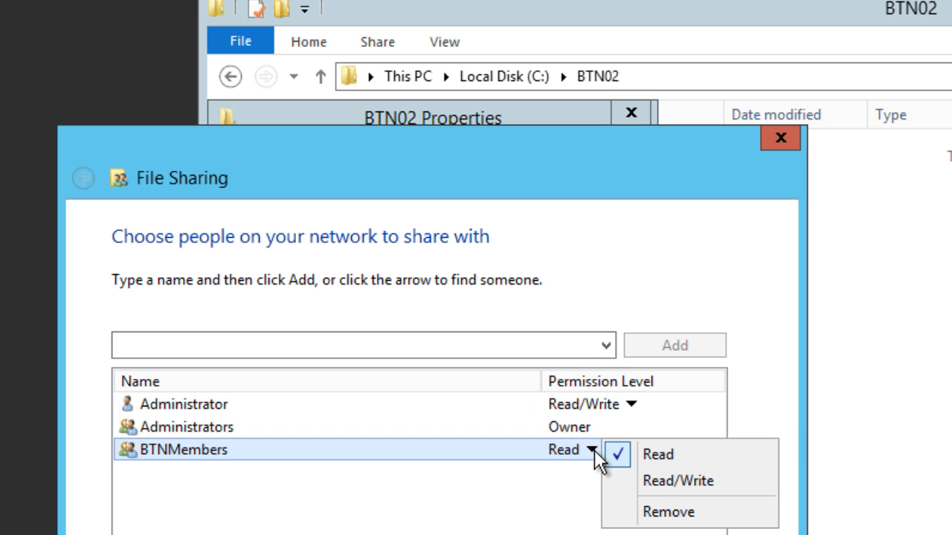
{"action": "left_click", "coordinate": [664, 490]}
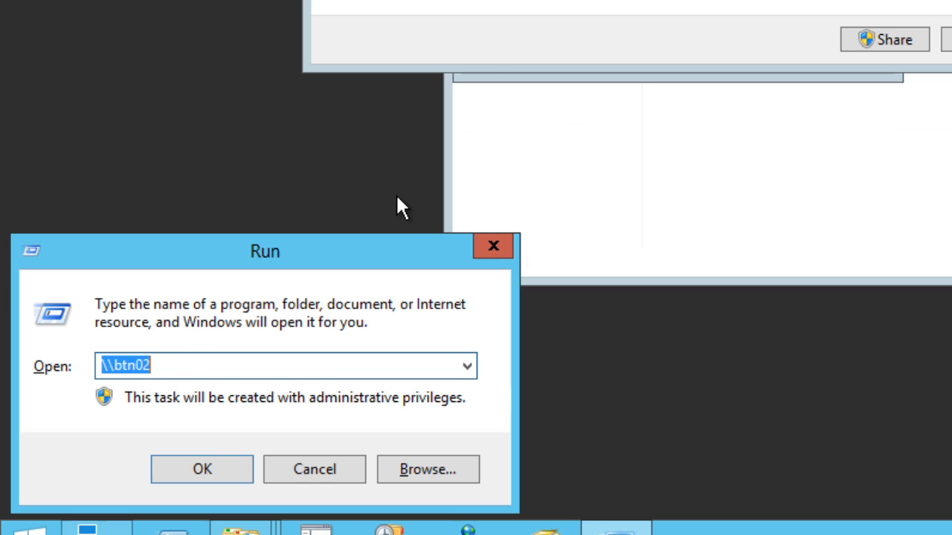
Browse to the network location \\bj-dc1, close the folder properties, and open the BTN02 share to check it
{"action": "key", "text": "End"}
{"action": "key", "text": "BackSpace"}
{"action": "key", "text": "BackSpace"}
{"action": "key", "text": "BackSpace"}
{"action": "key", "text": "BackSpace"}
{"action": "key", "text": "BackSpace"}
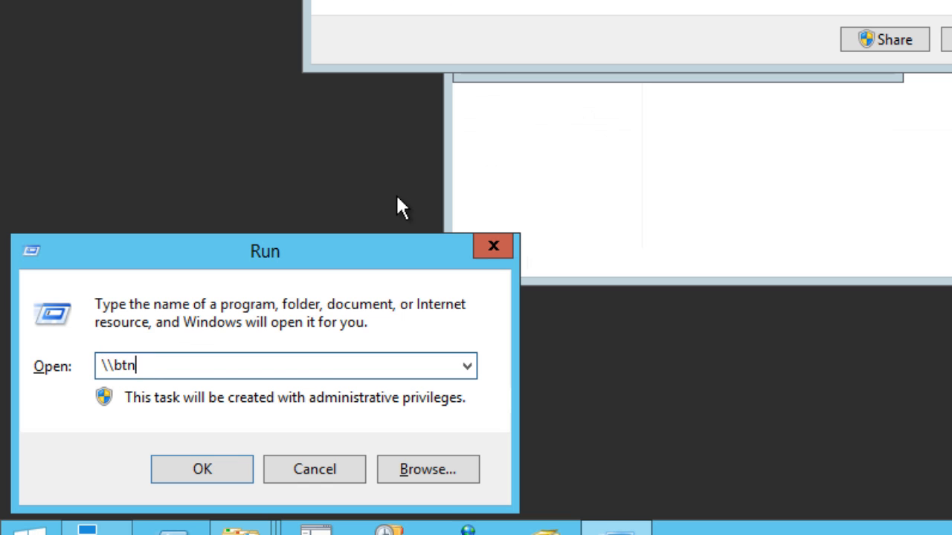
{"action": "type", "text": "bj-dc1"}
{"action": "key", "text": "Return"}
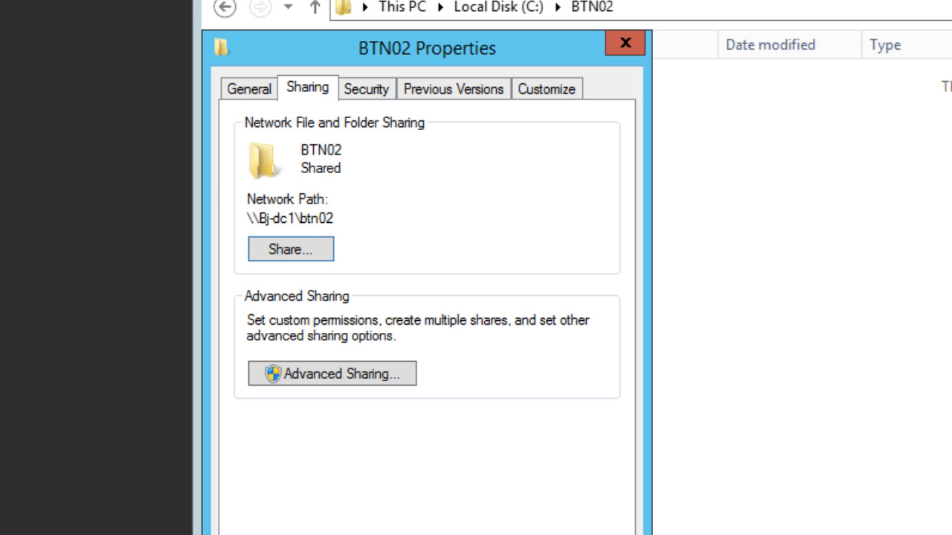
{"action": "key", "text": "Escape"}
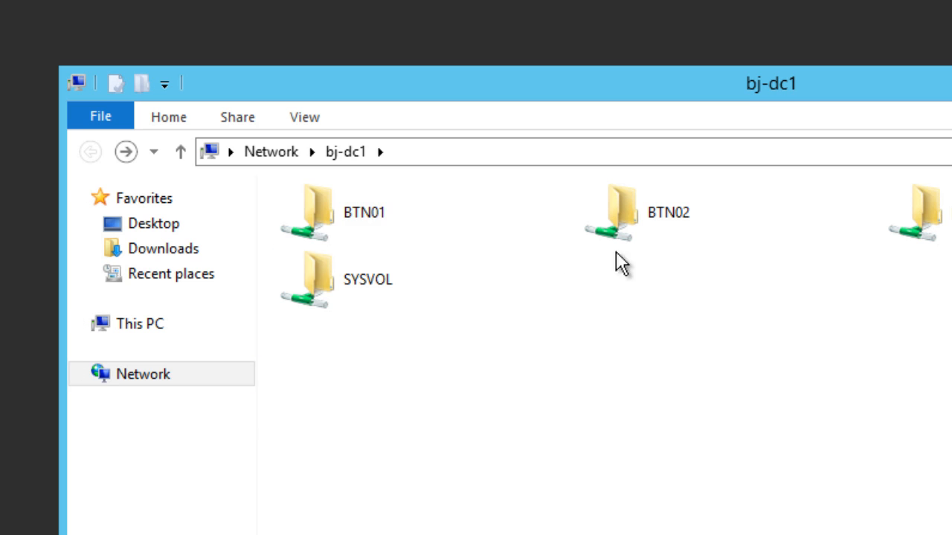
{"action": "double_click", "coordinate": [658, 214]}
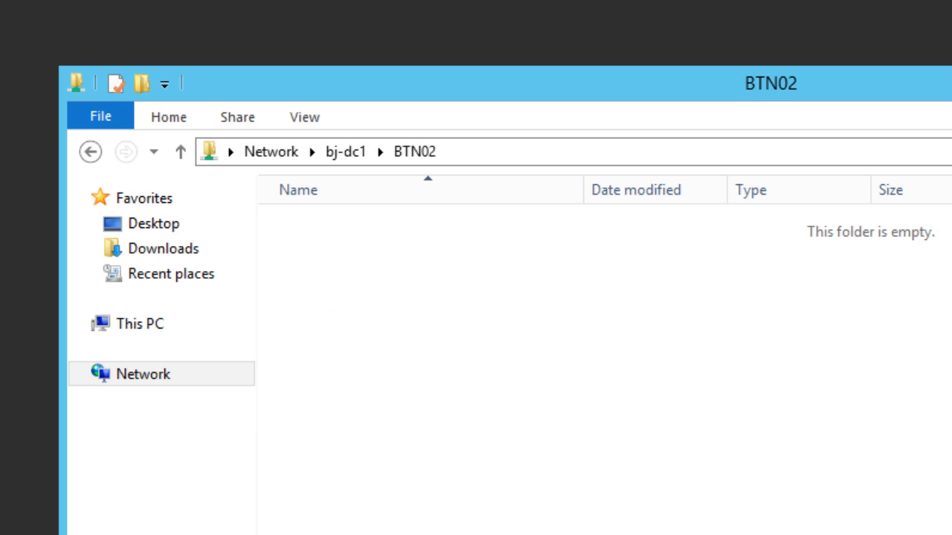